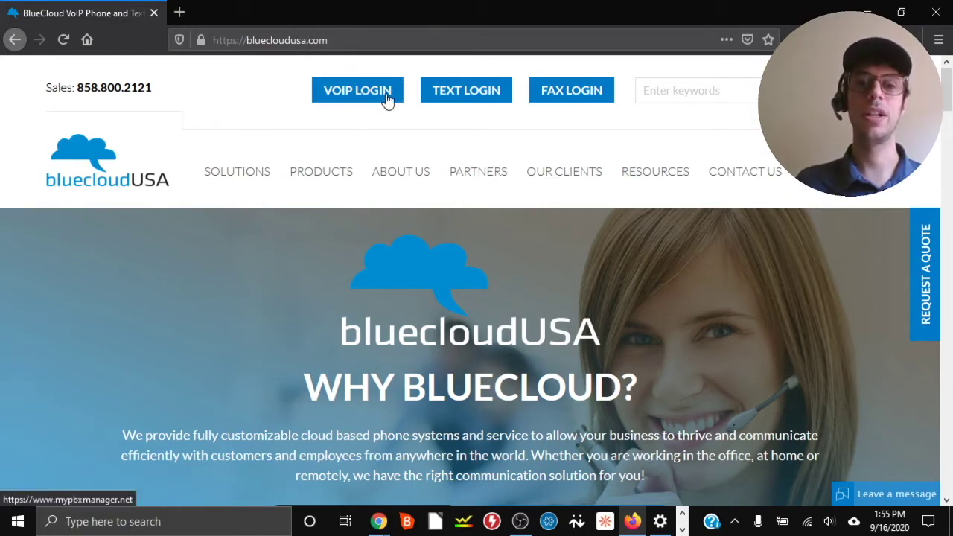
Log in to the VoIP account using the saved username and password.
left_click(354, 102)
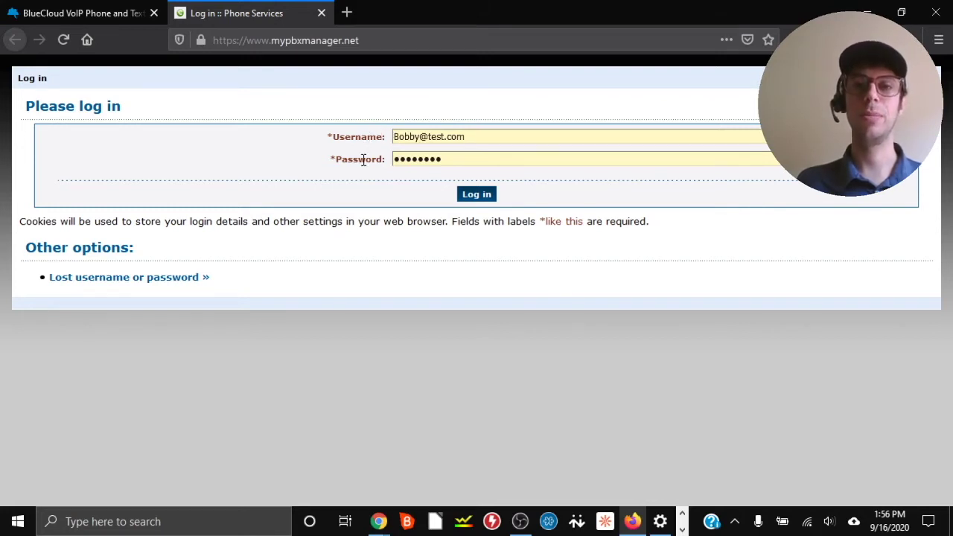
left_click(481, 196)
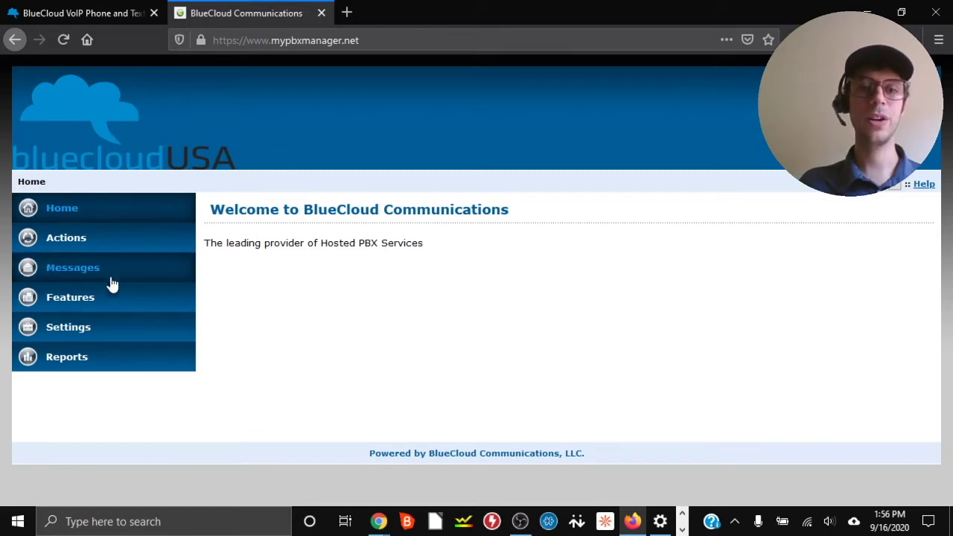
Go to Settings and open the Payment page showing the saved credit card.
left_click(74, 329)
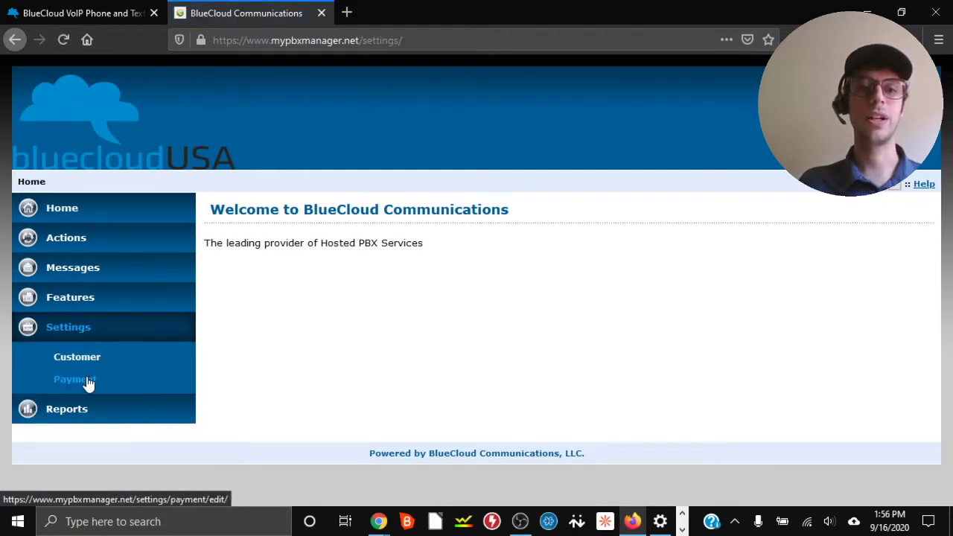
left_click(86, 384)
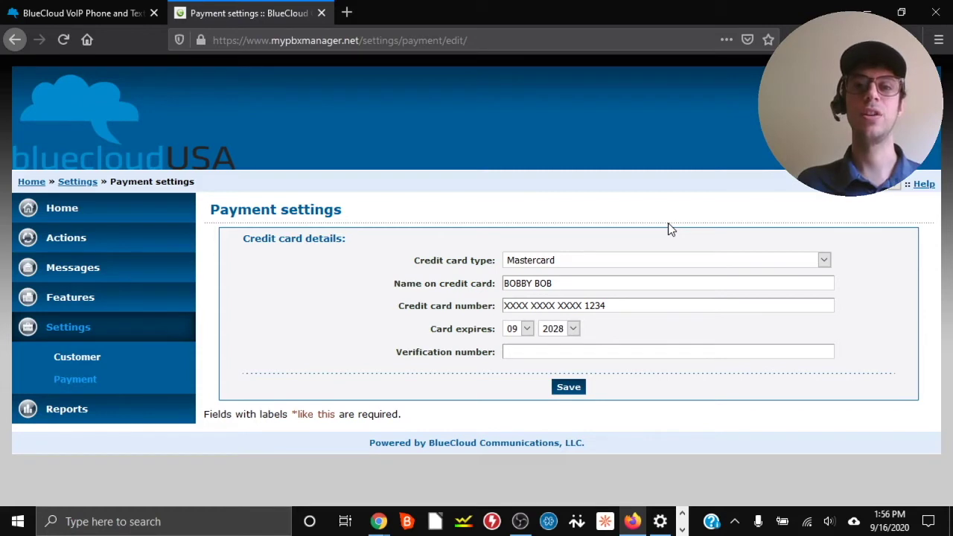
Change the credit card type to Visa and replace the card number with the new one.
left_click(825, 260)
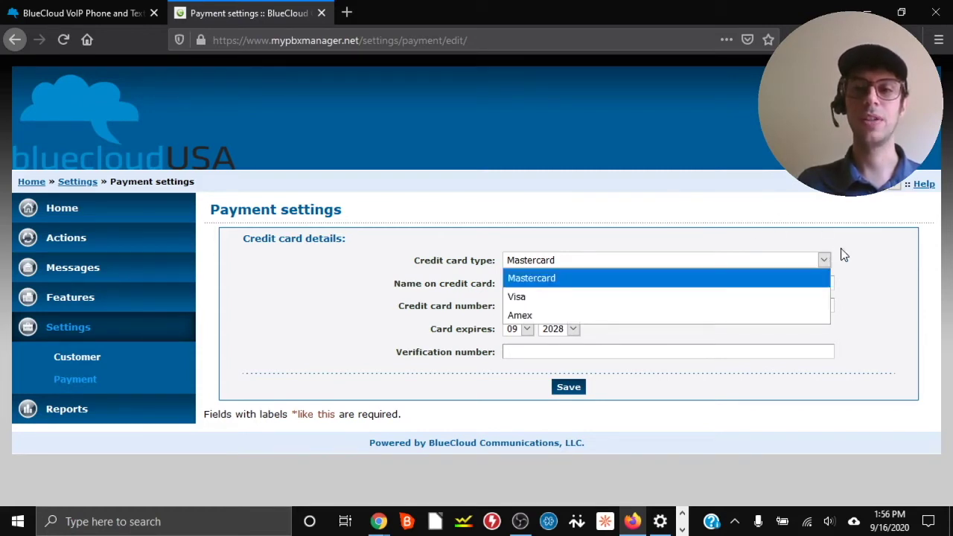
left_click(591, 297)
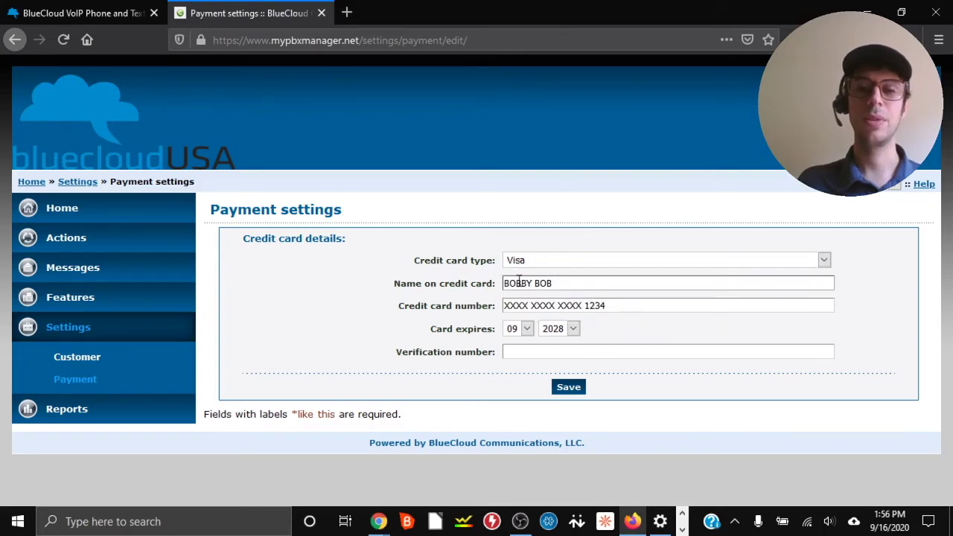
left_click_drag(620, 304, 467, 307)
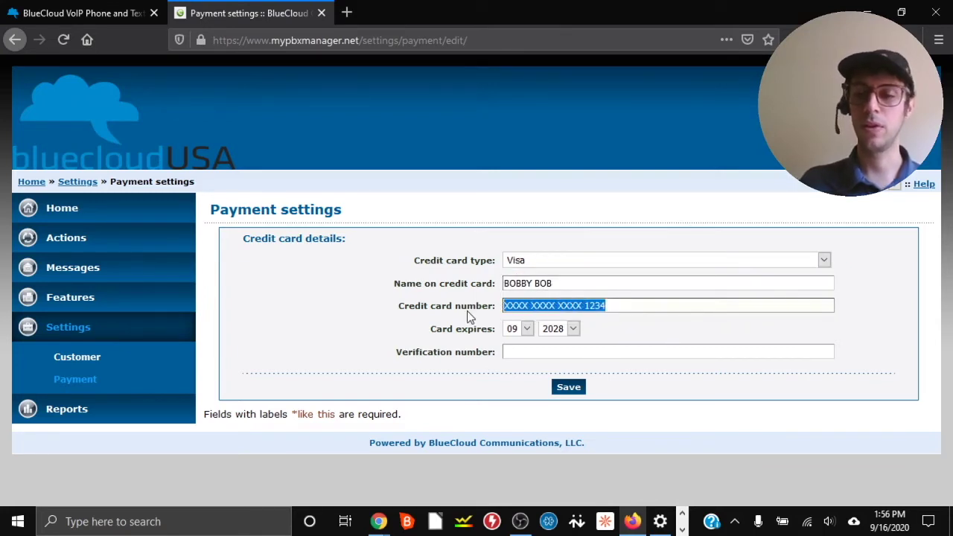
type("1111")
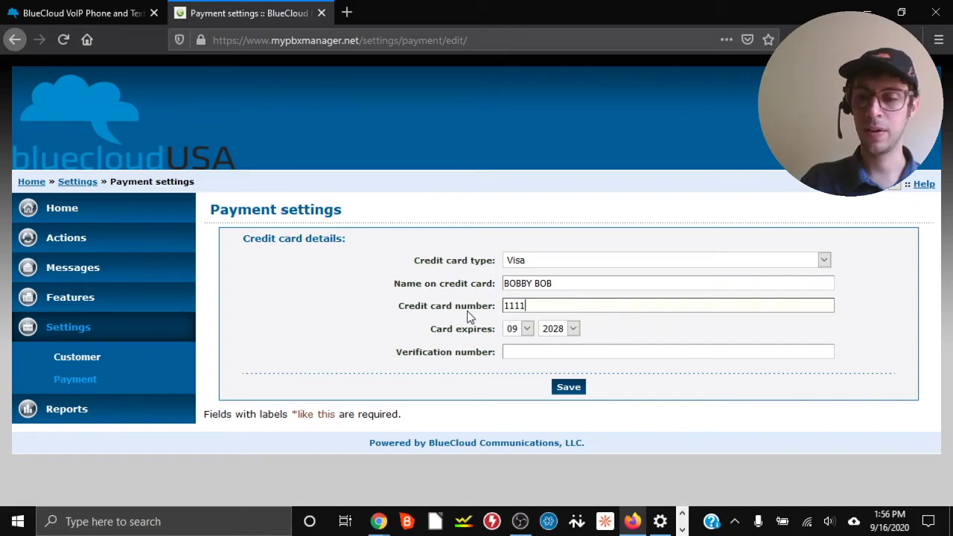
type("22223333")
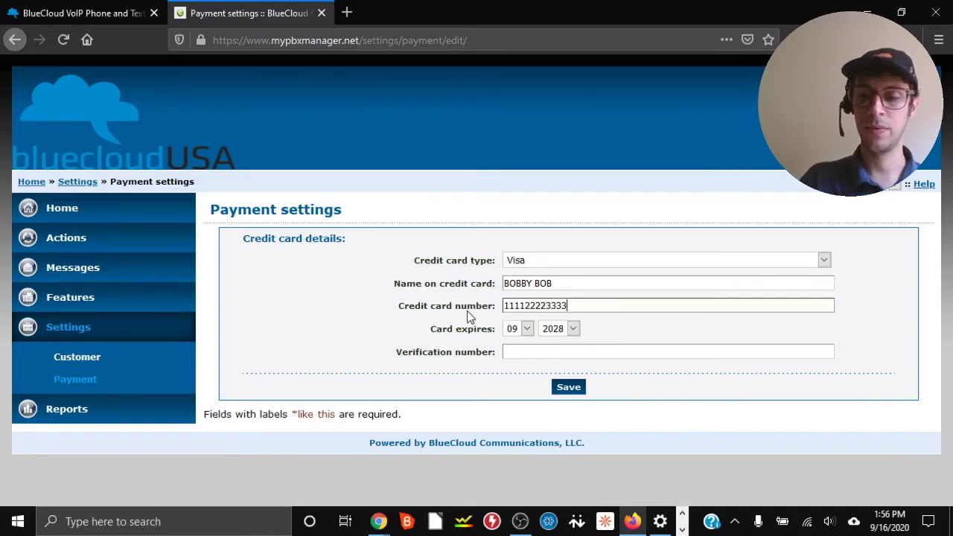
type("4444")
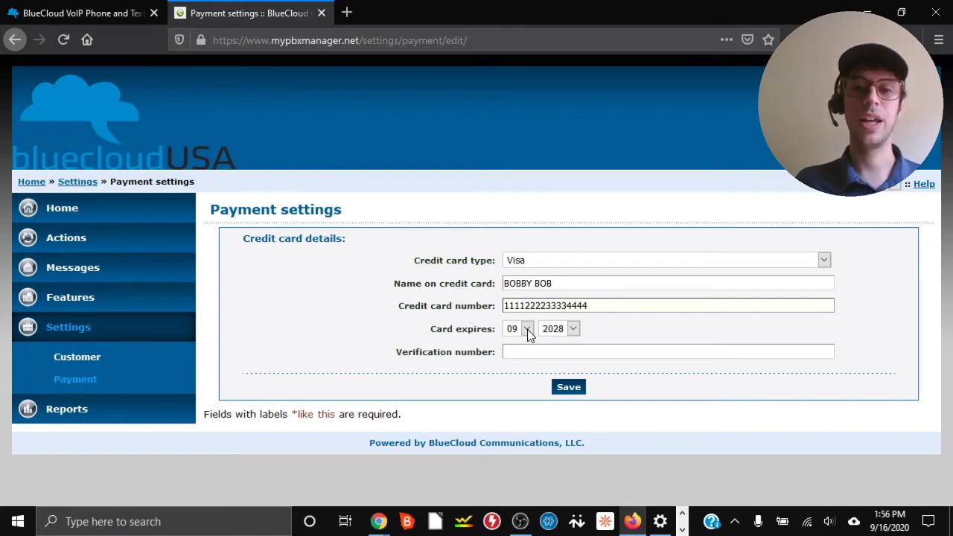
Set the expiry to 12/2029, enter the verification number, and save the card.
left_click(527, 329)
left_click(526, 311)
left_click(571, 328)
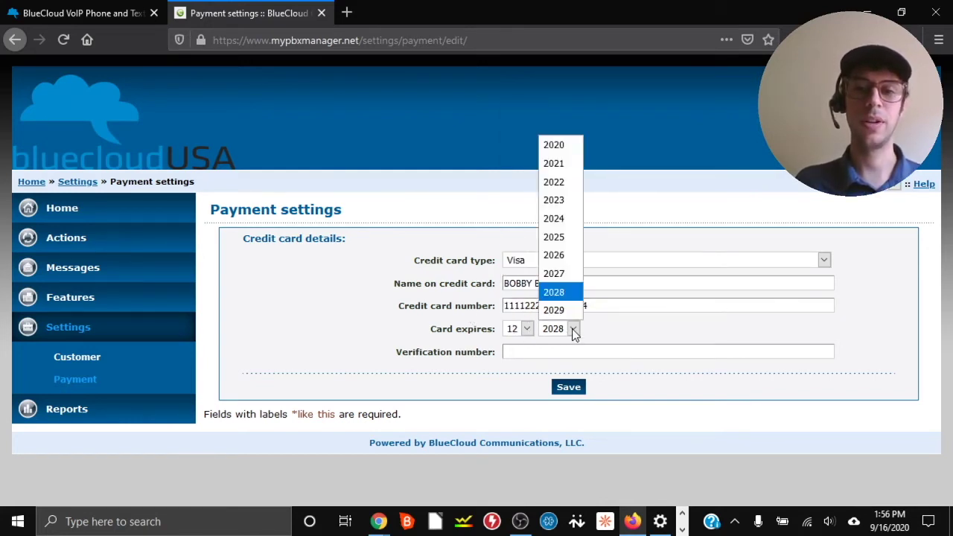
left_click(567, 313)
left_click(521, 353)
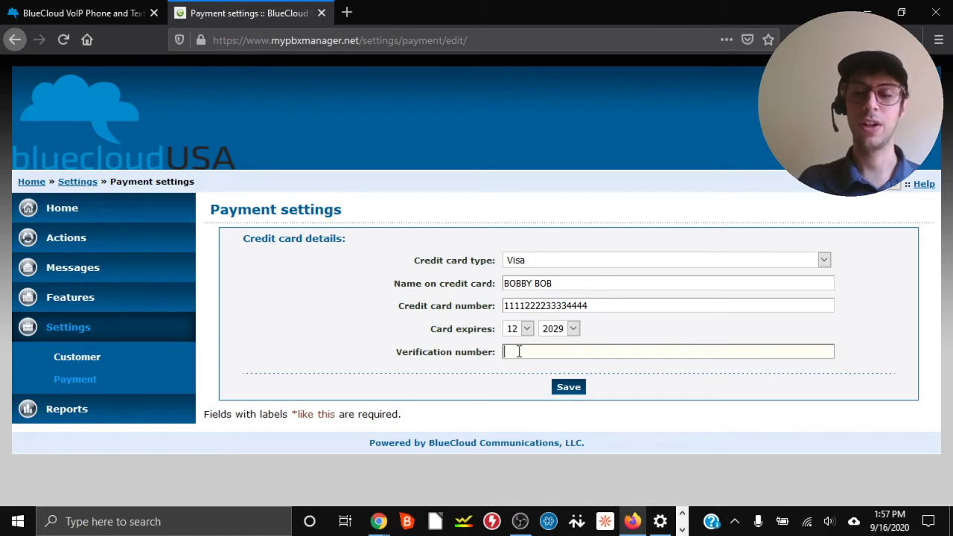
type("123")
left_click(341, 331)
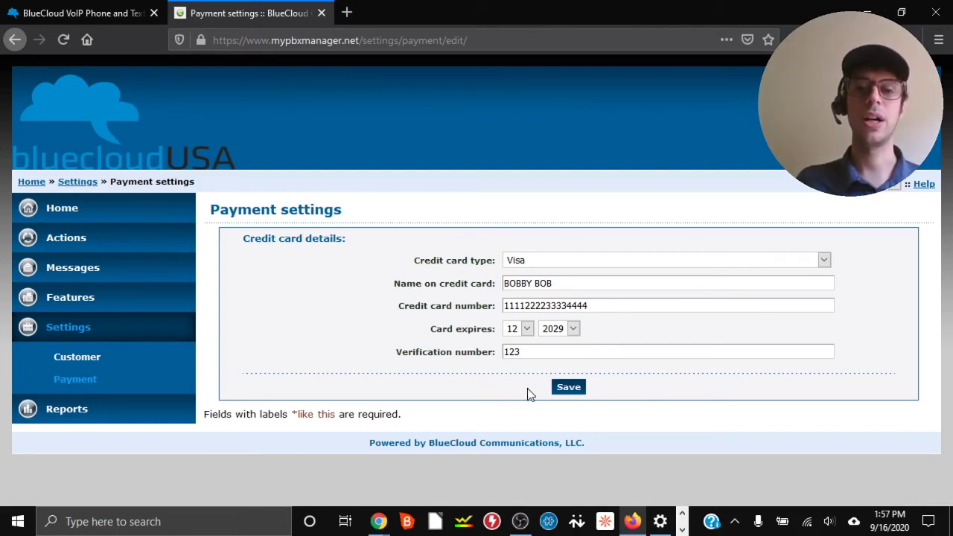
left_click(567, 391)
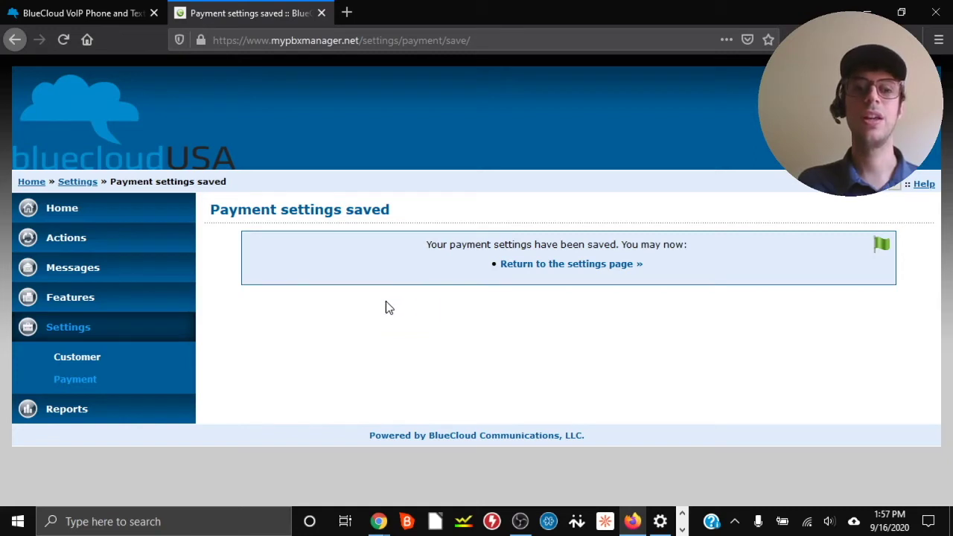
Leave the Payment settings saved page and return to the main Settings page.
left_click(73, 332)
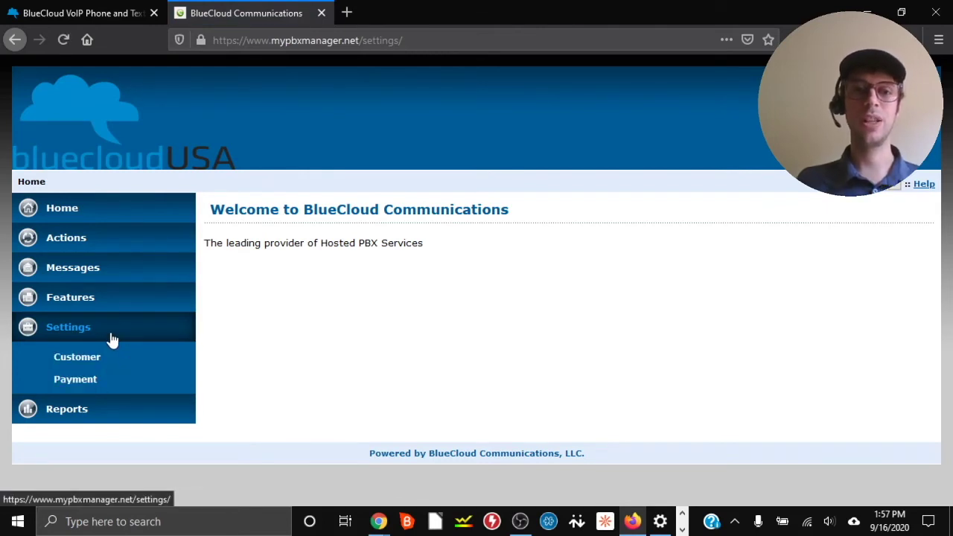
In Customer settings, replace billing Address line 1 and line 2 with the new street and suite.
left_click(77, 357)
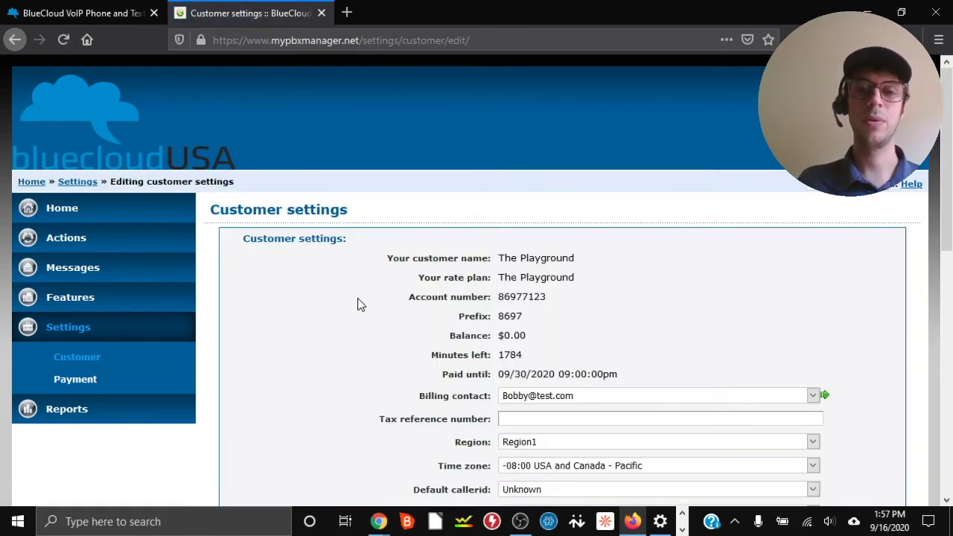
scroll(359, 304, "down", 10)
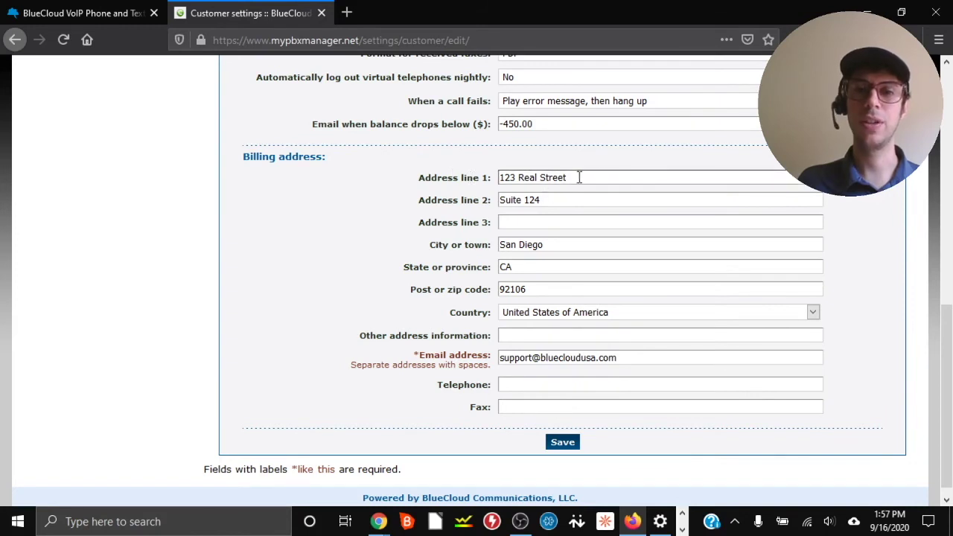
left_click_drag(585, 177, 430, 198)
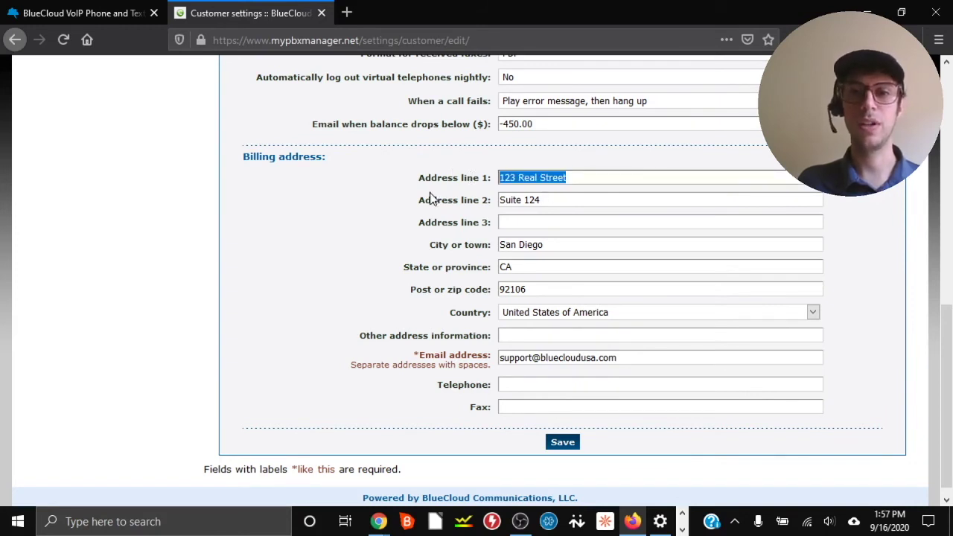
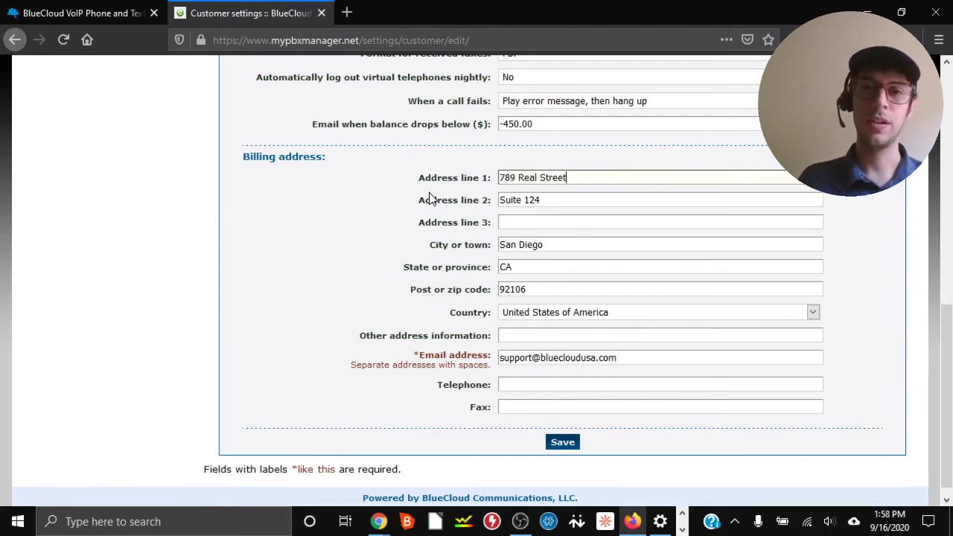
left_click_drag(555, 196, 490, 198)
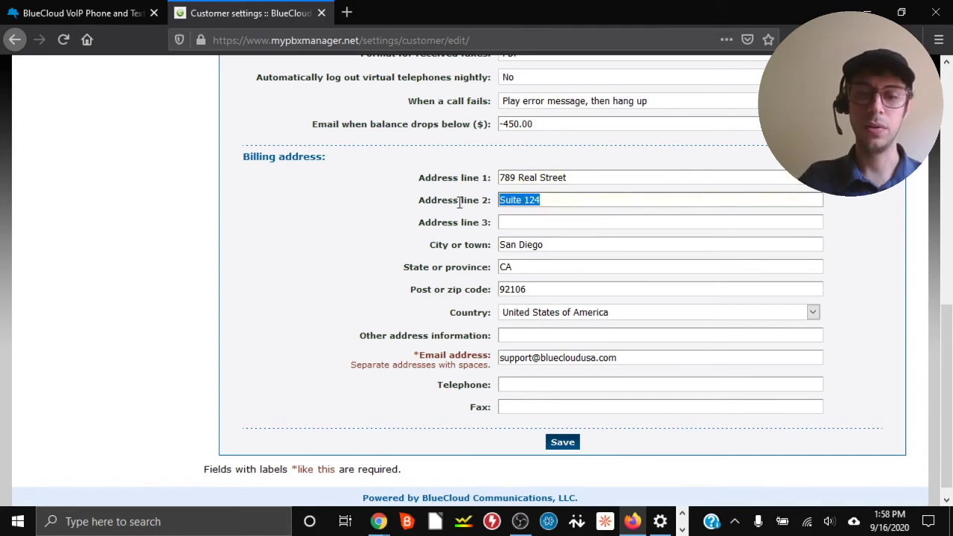
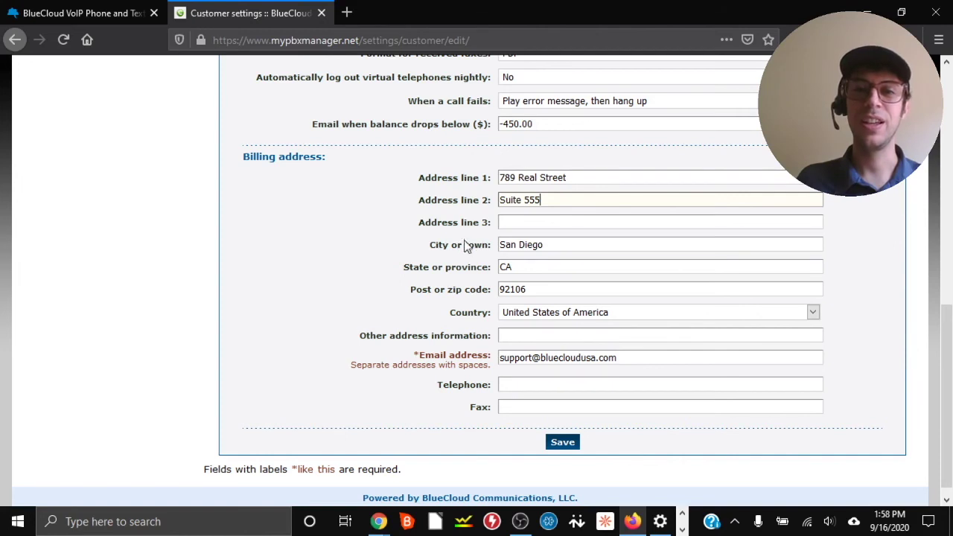
Change the last digit of the billing zip code to the new value.
left_click(533, 288)
key("BackSpace")
type("7")
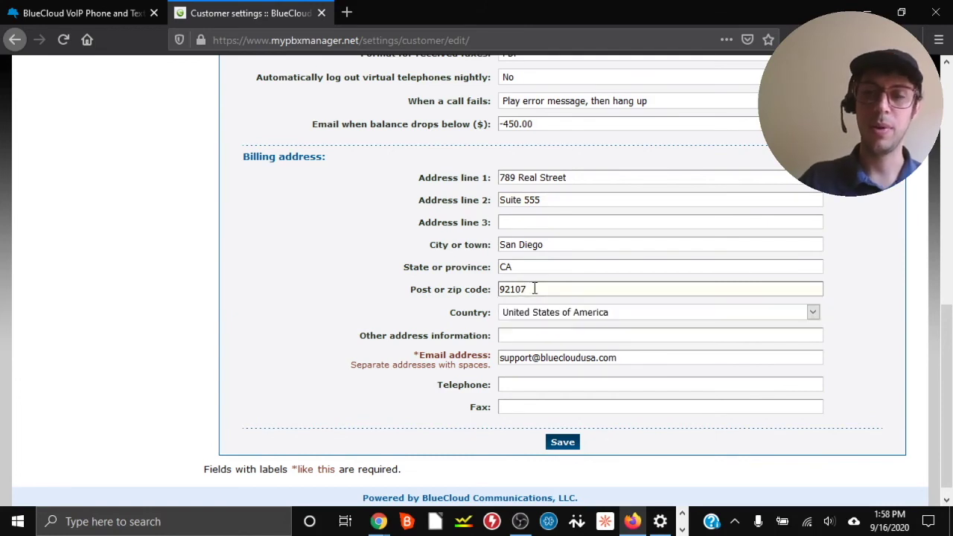
left_click(367, 290)
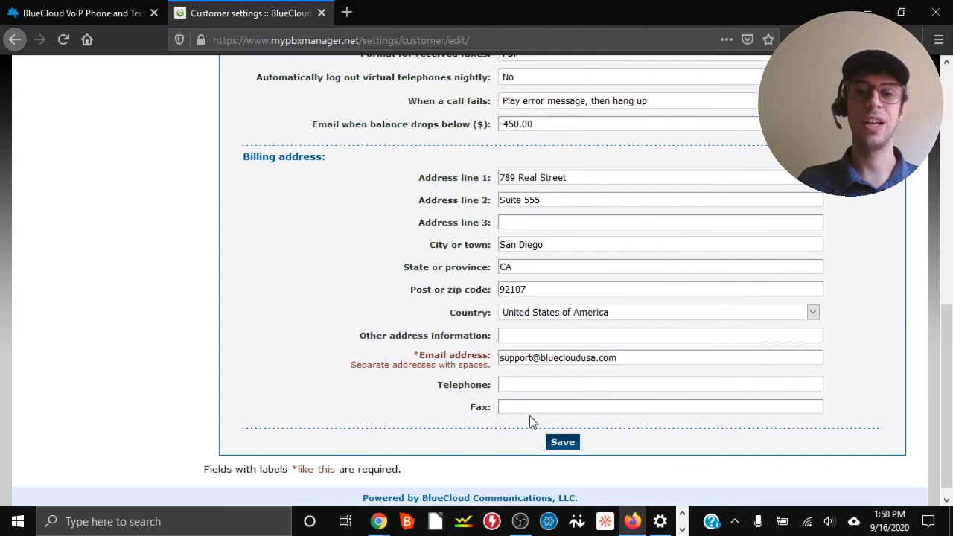
Save the Customer settings form with the updated billing address.
left_click(563, 443)
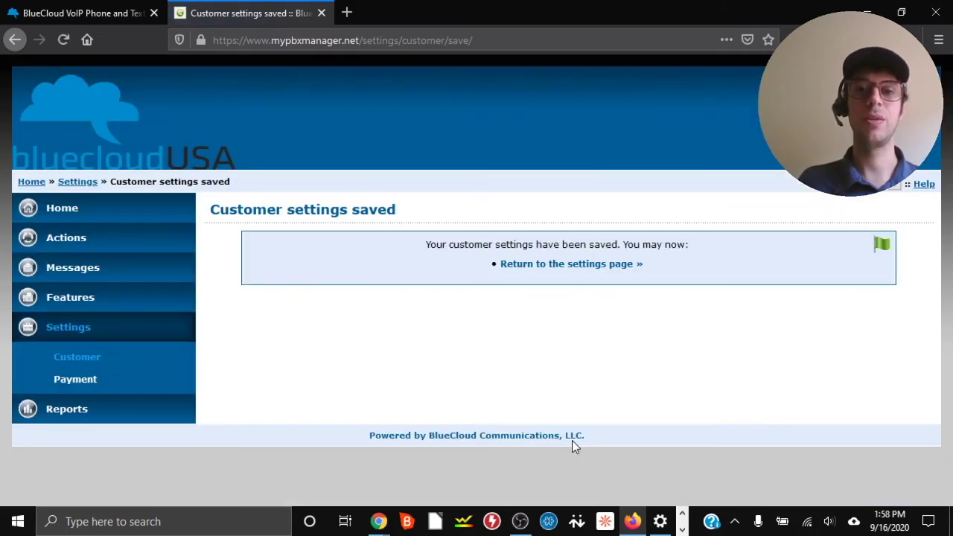